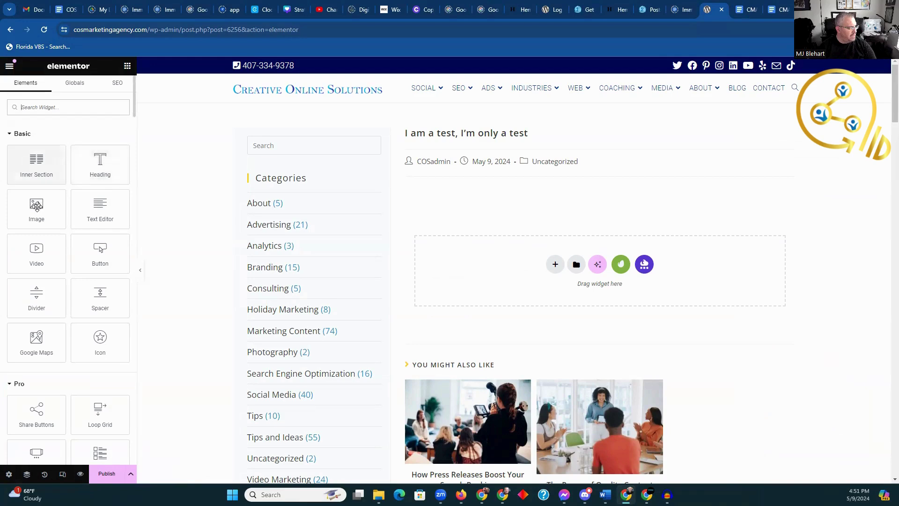
# Step: Add an Image widget to the empty area and pick the COS logo from the Media Library
pyautogui.moveTo(32, 212); pyautogui.dragTo(532, 268)
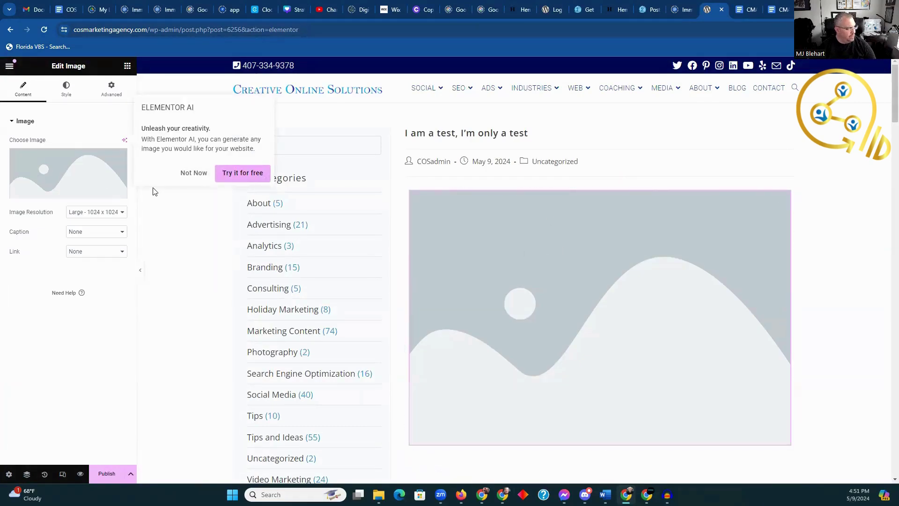
pyautogui.moveTo(84, 174)
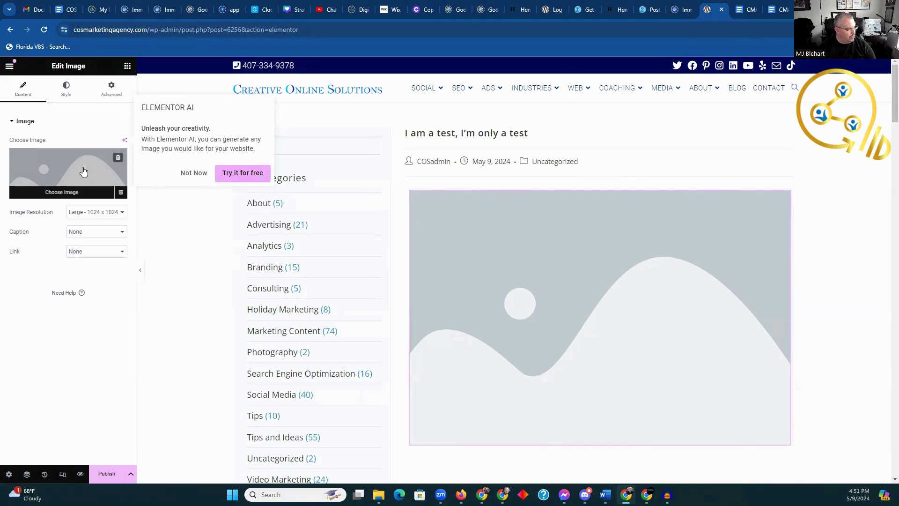
pyautogui.click(83, 171)
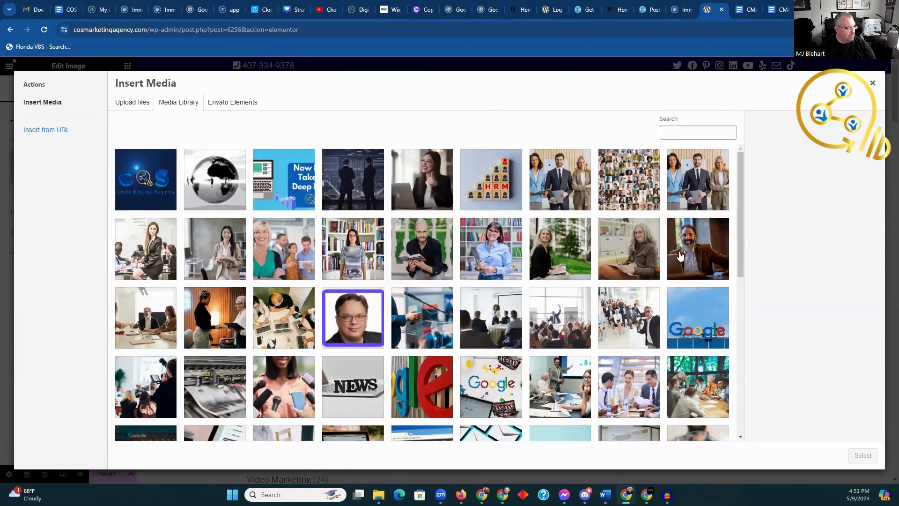
pyautogui.click(134, 104)
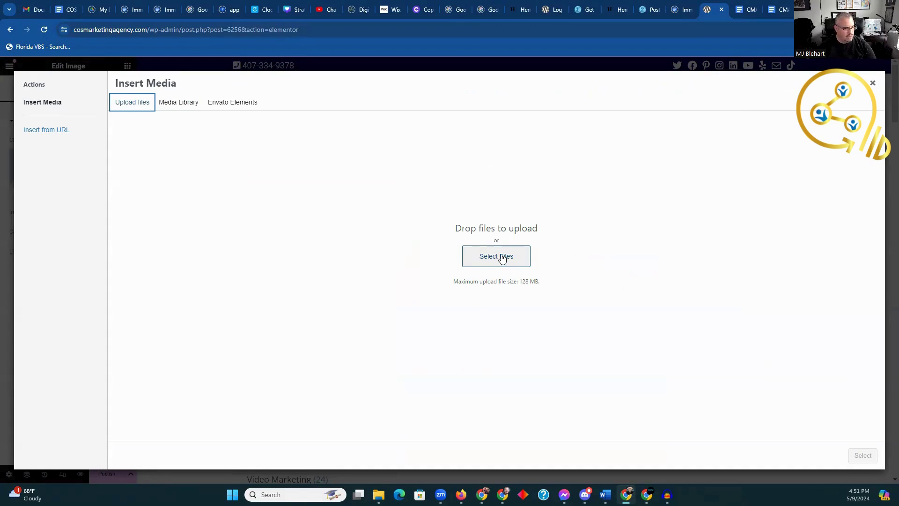
pyautogui.click(182, 108)
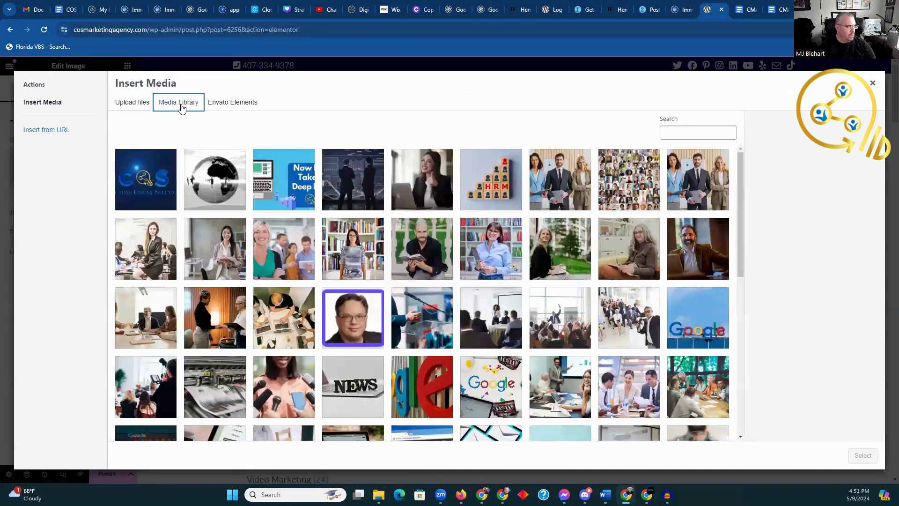
pyautogui.click(142, 185)
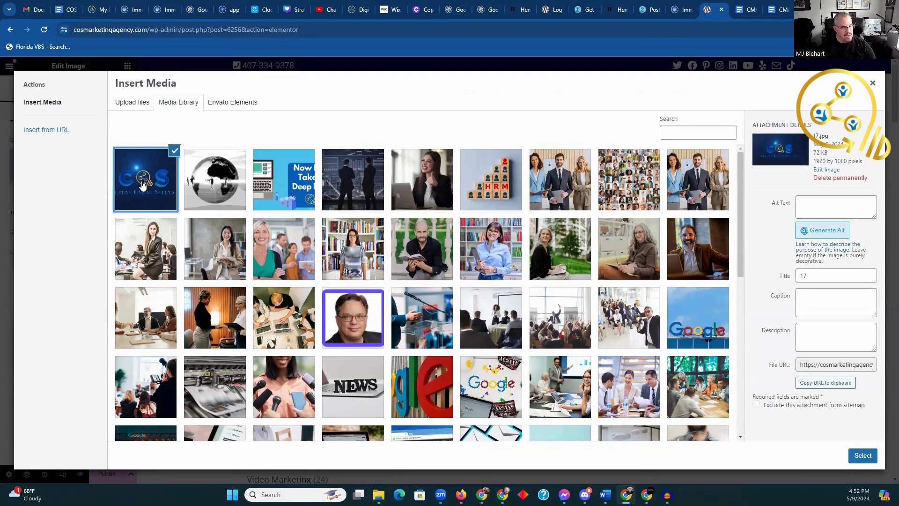
# Step: Give the logo alt text 'COSMarketing Agency - only a test', reuse it as description, and insert it
pyautogui.click(834, 204)
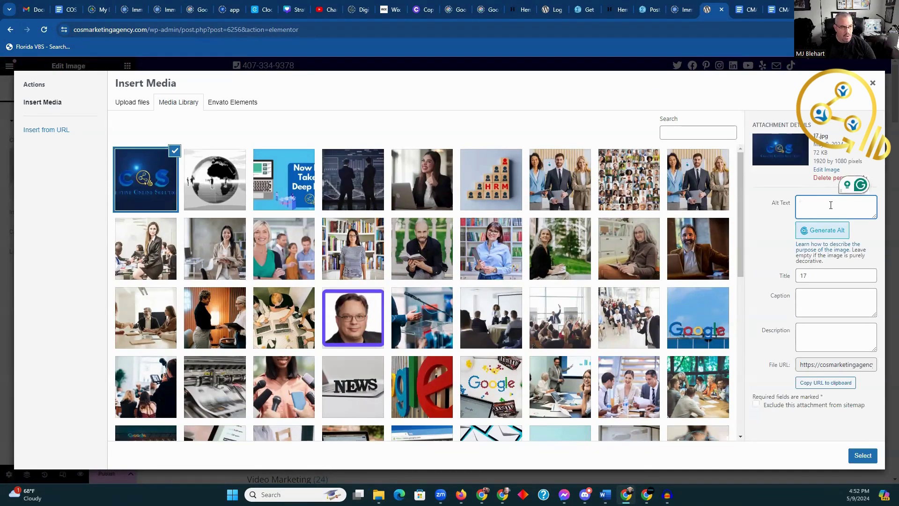
pyautogui.write('Cosmar')
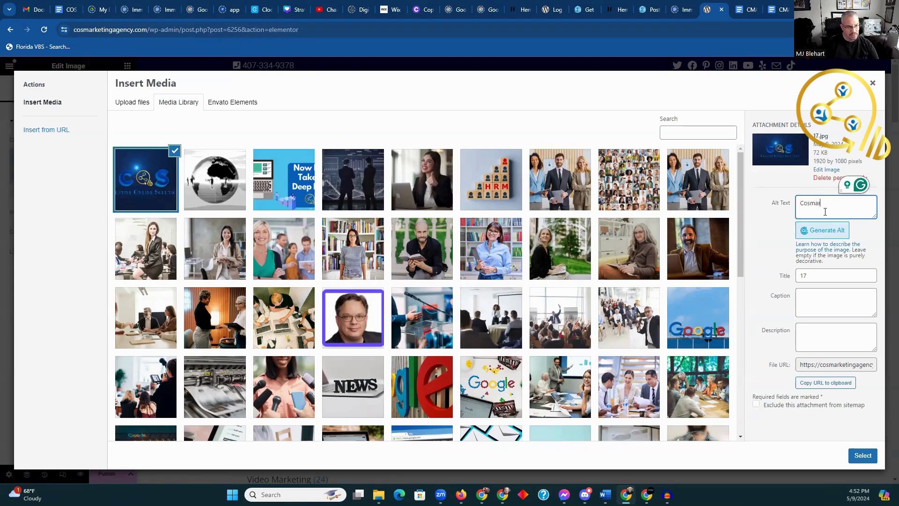
pyautogui.write('keting Ag')
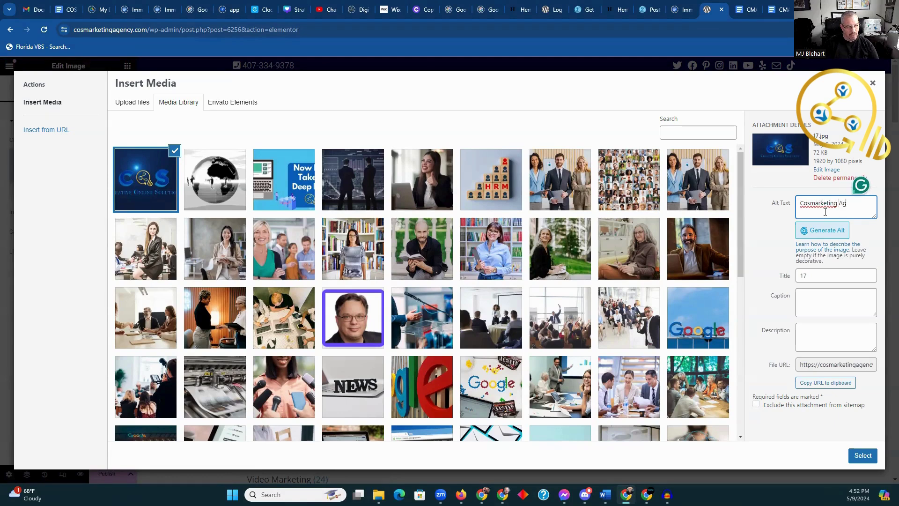
pyautogui.write('encing -')
pyautogui.press('BackSpace')
pyautogui.press('BackSpace')
pyautogui.press('BackSpace')
pyautogui.press('BackSpace')
pyautogui.press('BackSpace')
pyautogui.press('BackSpace')
pyautogui.press('BackSpace')
pyautogui.press('BackSpace')
pyautogui.press('BackSpace')
pyautogui.press('BackSpace')
pyautogui.press('BackSpace')
pyautogui.press('BackSpace')
pyautogui.press('BackSpace')
pyautogui.press('BackSpace')
pyautogui.press('BackSpace')
pyautogui.press('BackSpace')
pyautogui.press('BackSpace')
pyautogui.press('BackSpace')
pyautogui.press('BackSpace')
pyautogui.press('BackSpace')
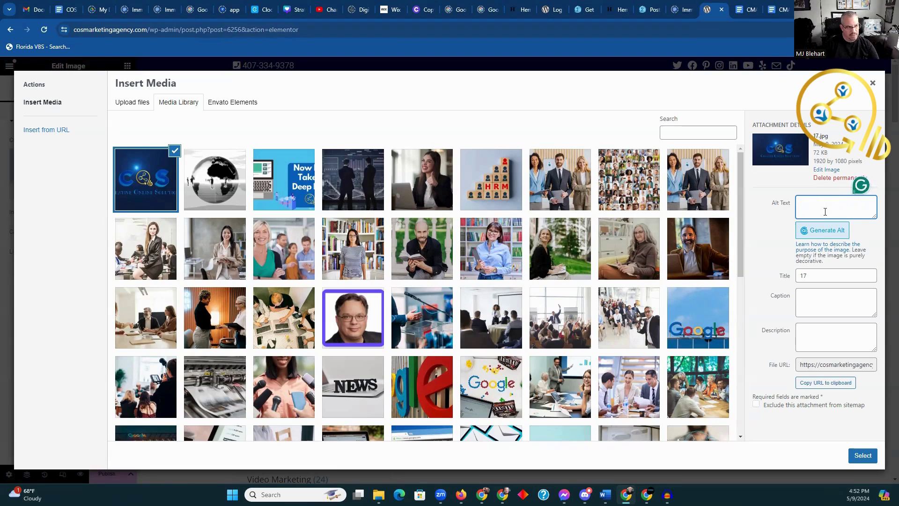
pyautogui.write('OSMarketing Agency - only a test')
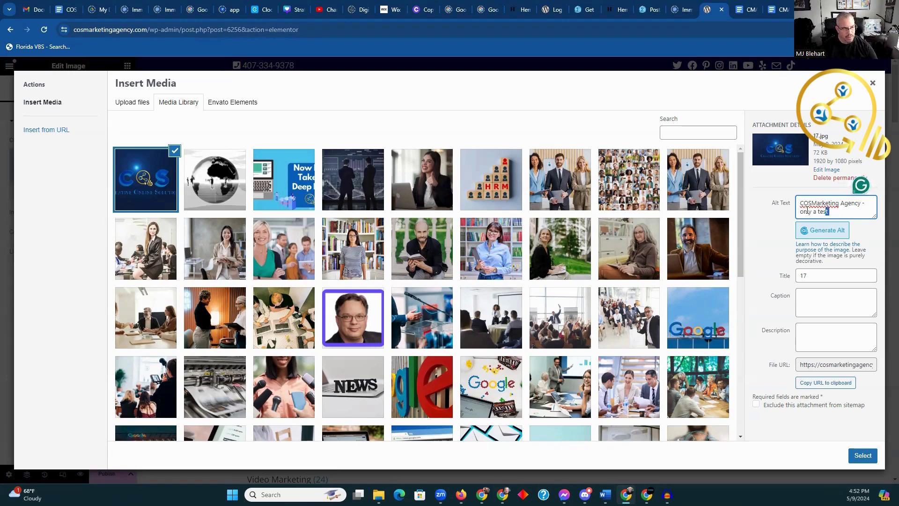
pyautogui.hotkey('ctrl', 'a')
pyautogui.hotkey('ctrl', 'c')
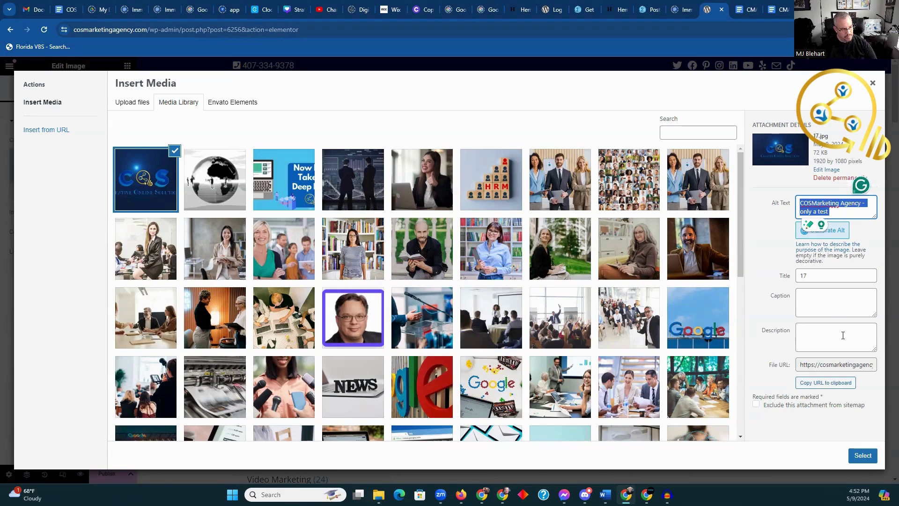
pyautogui.click(843, 336)
pyautogui.hotkey('ctrl', 'v')
pyautogui.click(863, 455)
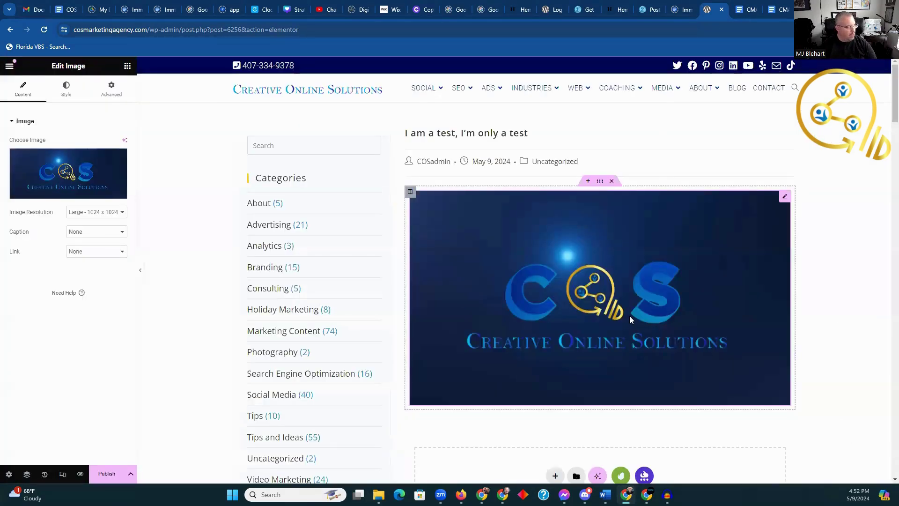
# Step: Add a Heading widget below the logo reading 'I am a subeading, and only a test'
pyautogui.click(127, 66)
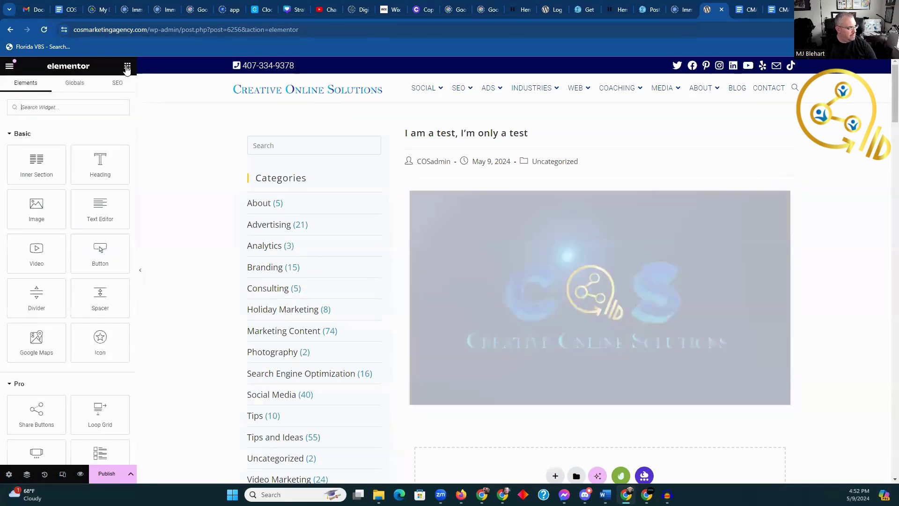
pyautogui.moveTo(100, 162); pyautogui.dragTo(479, 403)
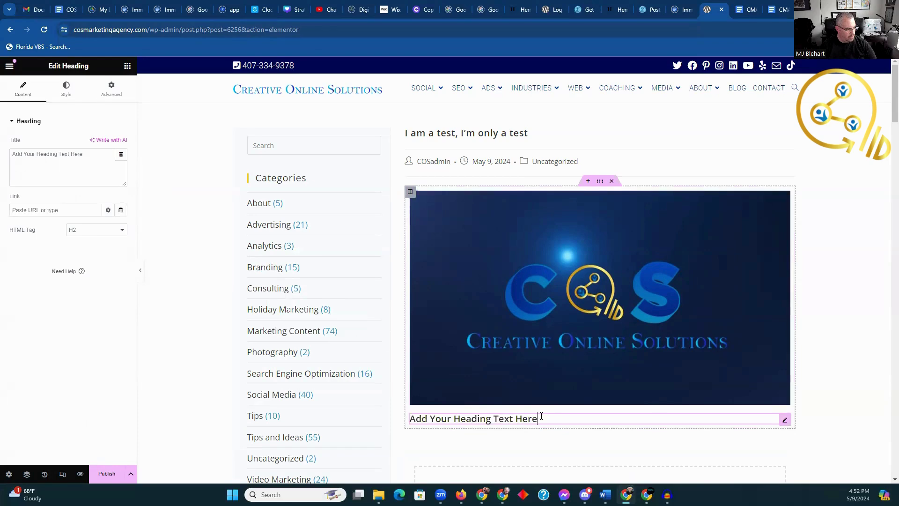
pyautogui.moveTo(541, 416); pyautogui.dragTo(394, 423)
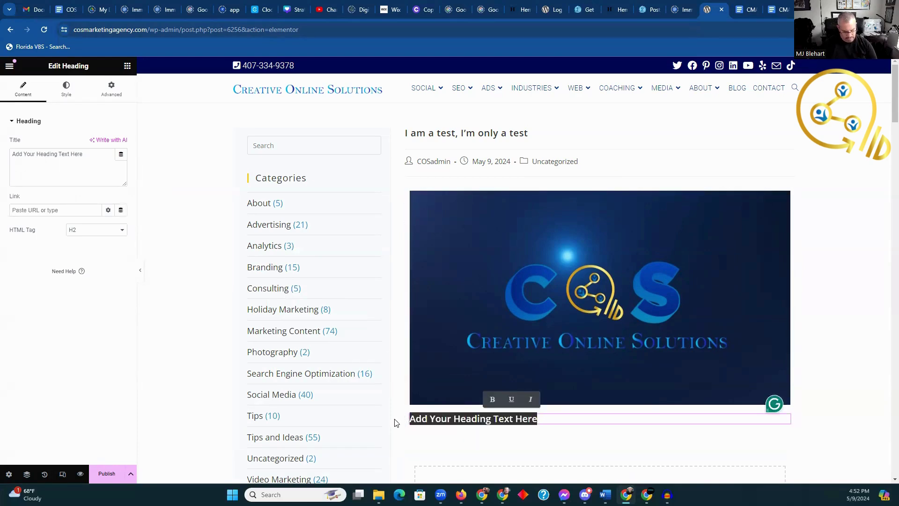
pyautogui.write('I am ')
pyautogui.write('a subjhe')
pyautogui.press('BackSpace')
pyautogui.press('BackSpace')
pyautogui.press('BackSpace')
pyautogui.write('eading, and only a yte')
pyautogui.press('BackSpace')
pyautogui.press('BackSpace')
pyautogui.write('test')
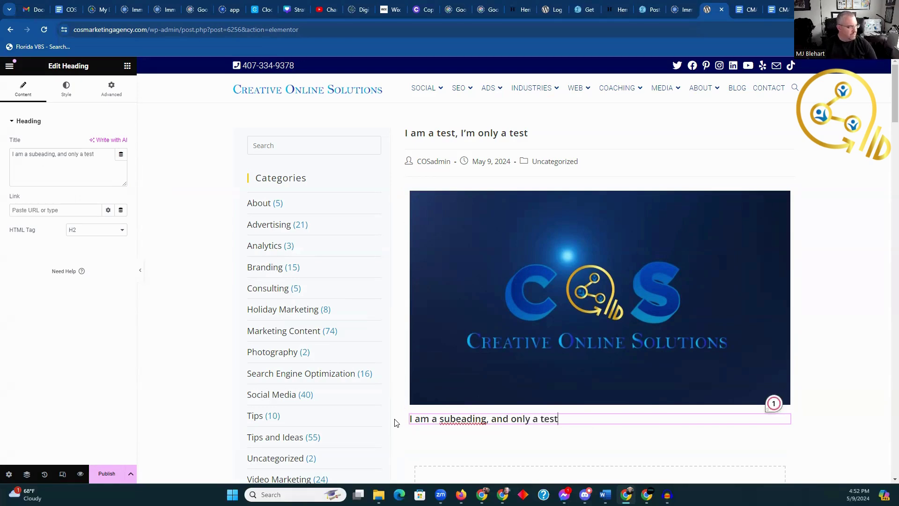
pyautogui.click(129, 69)
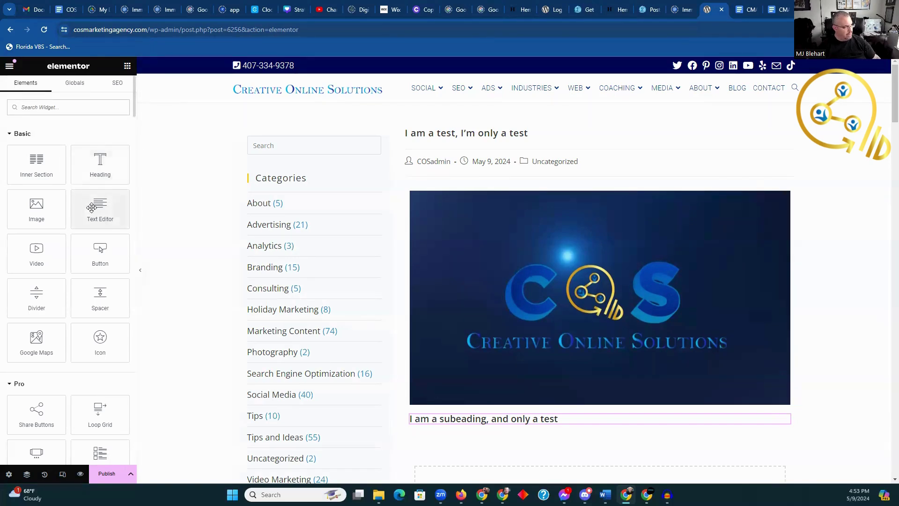
# Step: Add a Text Editor widget with Lorem ipsum placeholder text below the subheading
pyautogui.moveTo(92, 206); pyautogui.dragTo(598, 428)
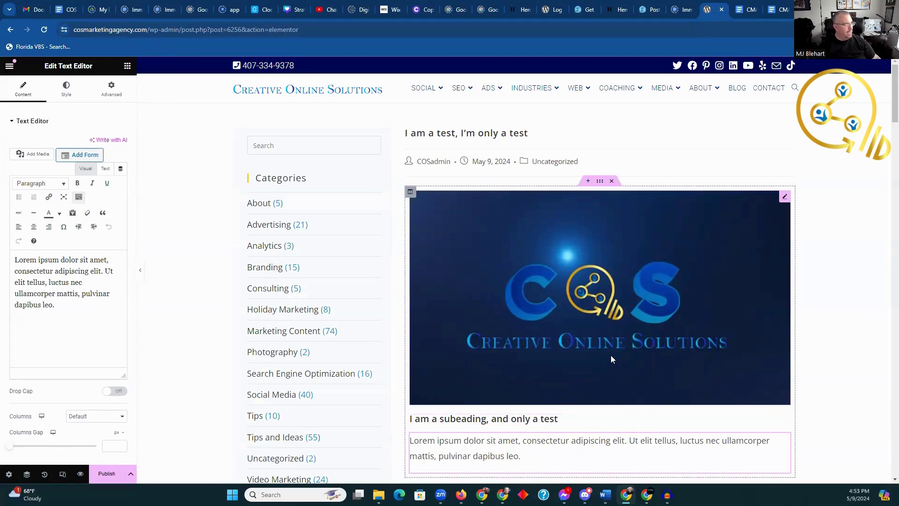
pyautogui.click(127, 68)
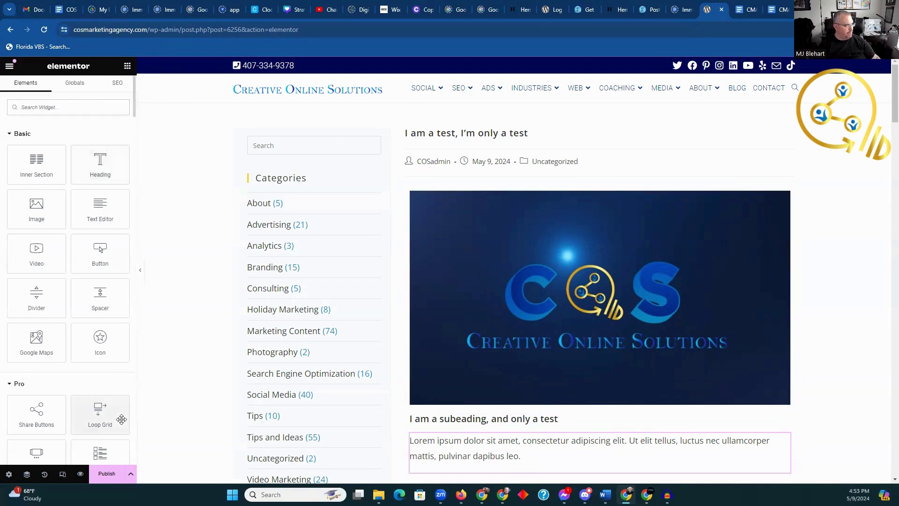
# Step: Enter 'only a test' as the Rank Math focus keyword in the SEO tab
pyautogui.click(118, 85)
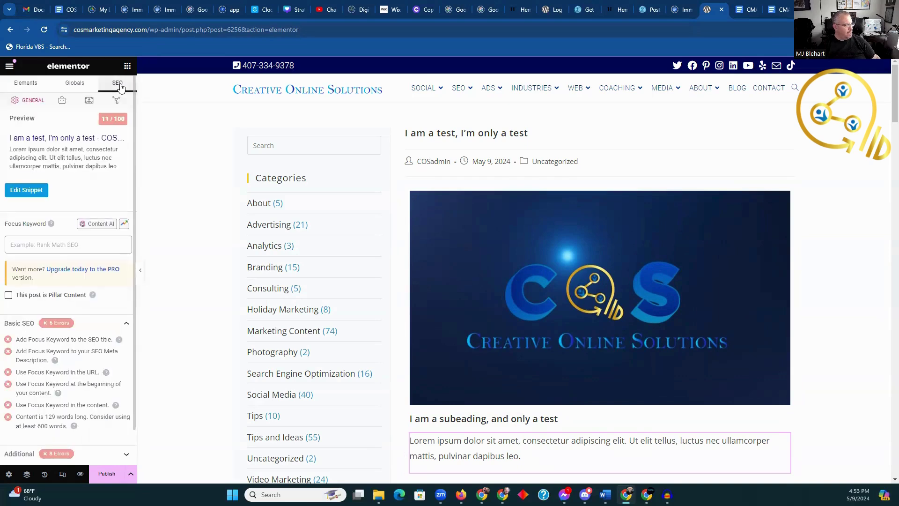
pyautogui.click(38, 246)
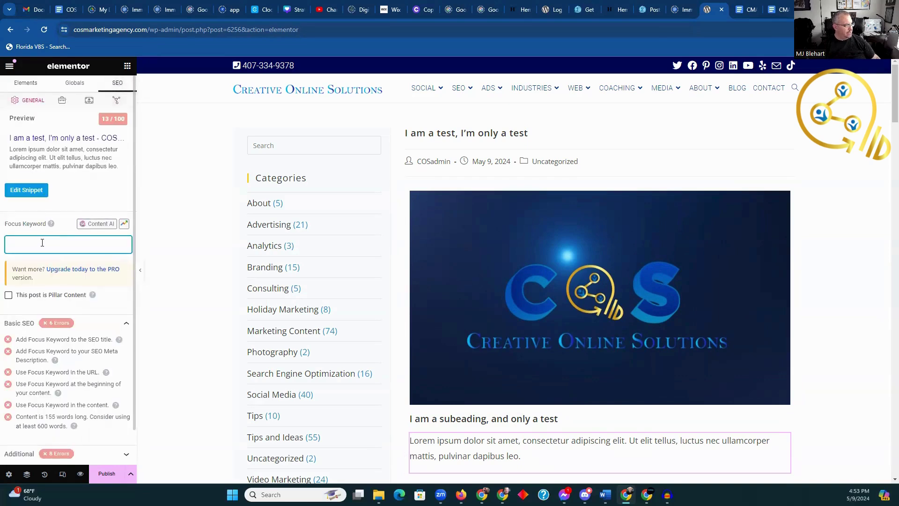
pyautogui.write('only ')
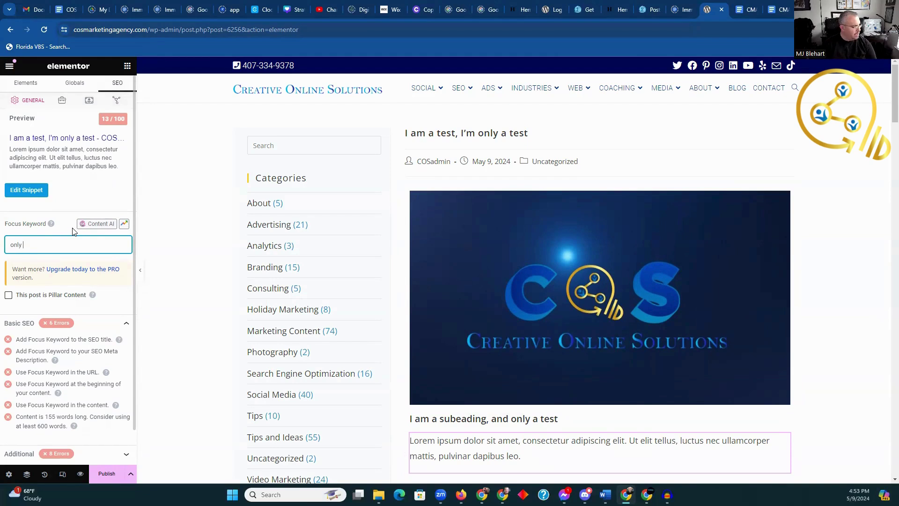
pyautogui.write('a test')
pyautogui.press('Return')
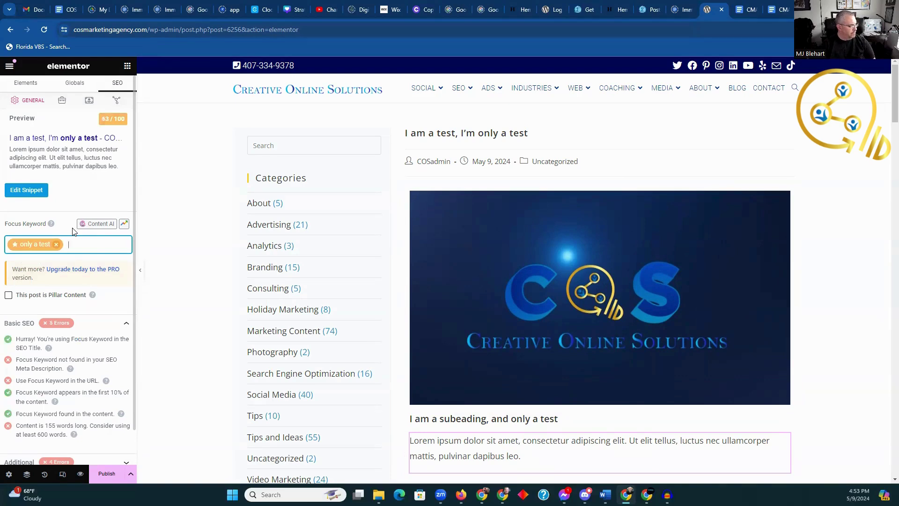
pyautogui.scroll(-1, 60, 321)
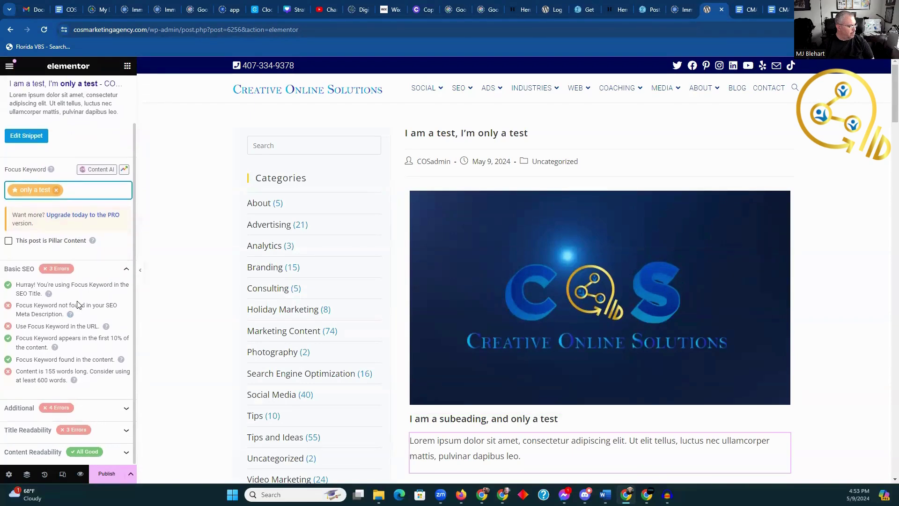
pyautogui.click(110, 399)
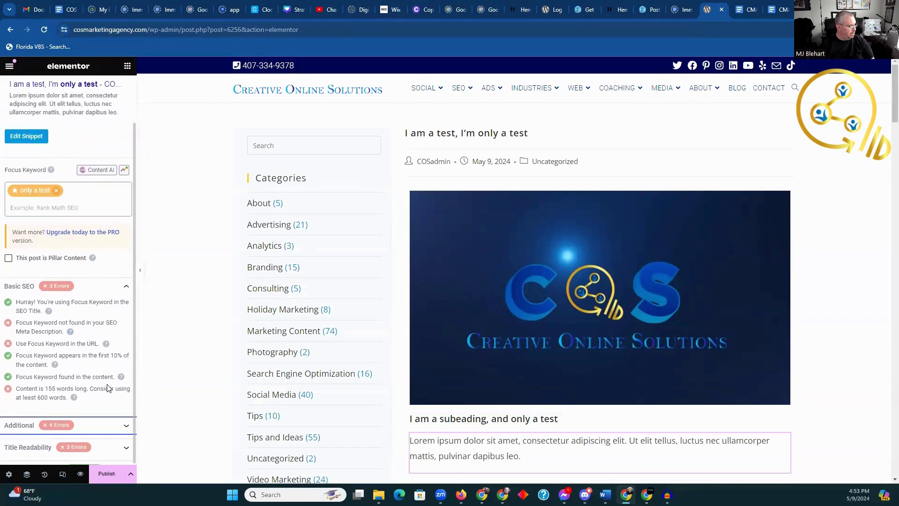
# Step: Review the Additional SEO checks, then collapse the Additional and Basic SEO sections
pyautogui.scroll(-1, 107, 387)
pyautogui.click(119, 406)
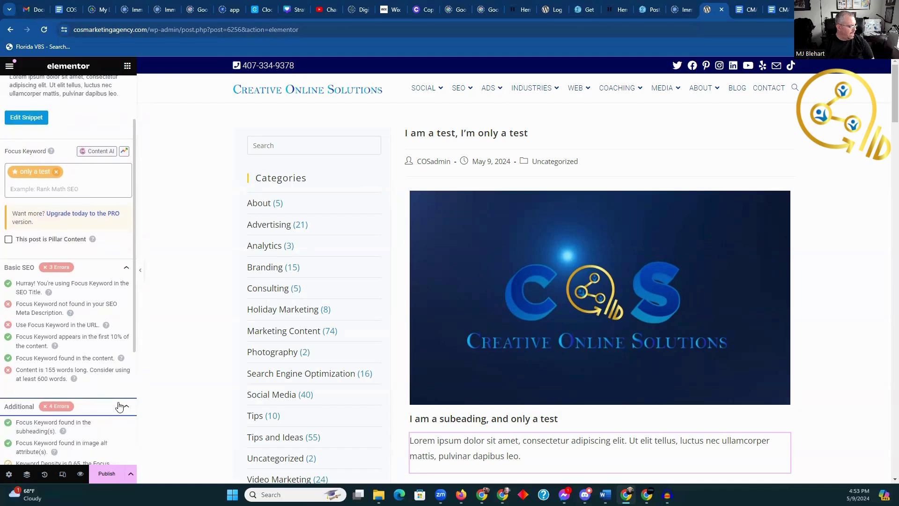
pyautogui.scroll(-4, 116, 395)
pyautogui.scroll(-2, 117, 397)
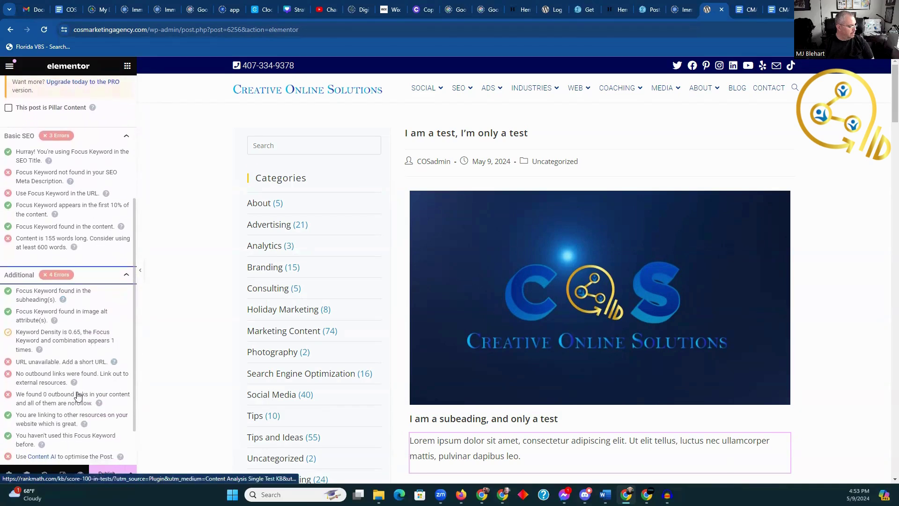
pyautogui.scroll(4, 117, 370)
pyautogui.click(121, 374)
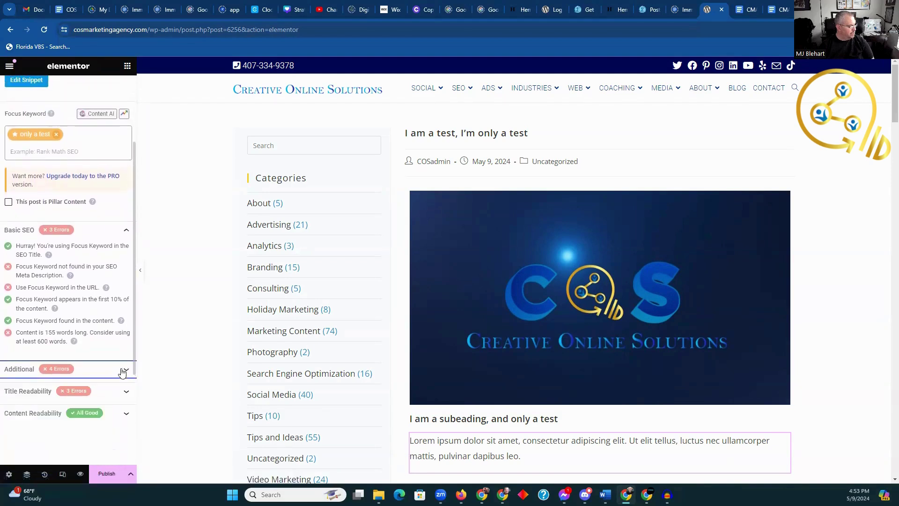
pyautogui.click(125, 231)
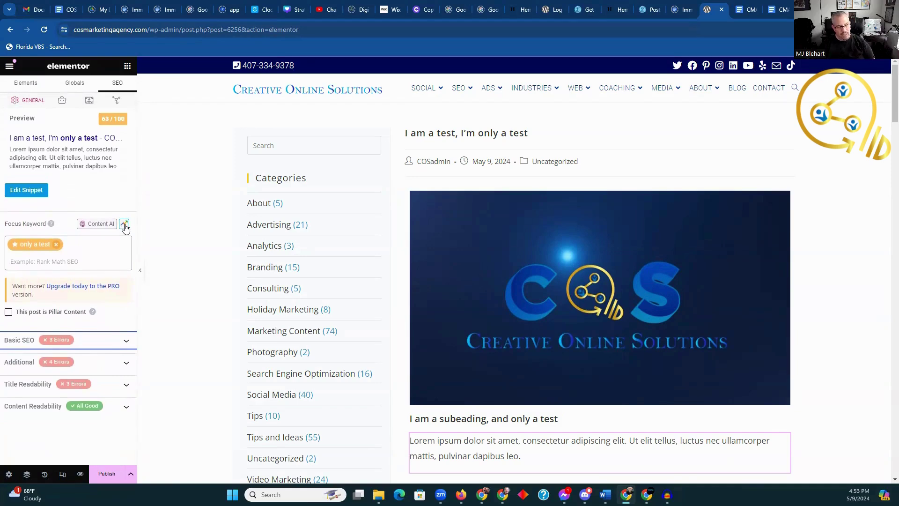
# Step: Write the meta description 'I am a meta description. This is only a test.' in the snippet editor
pyautogui.click(26, 191)
pyautogui.click(342, 404)
pyautogui.write('I a')
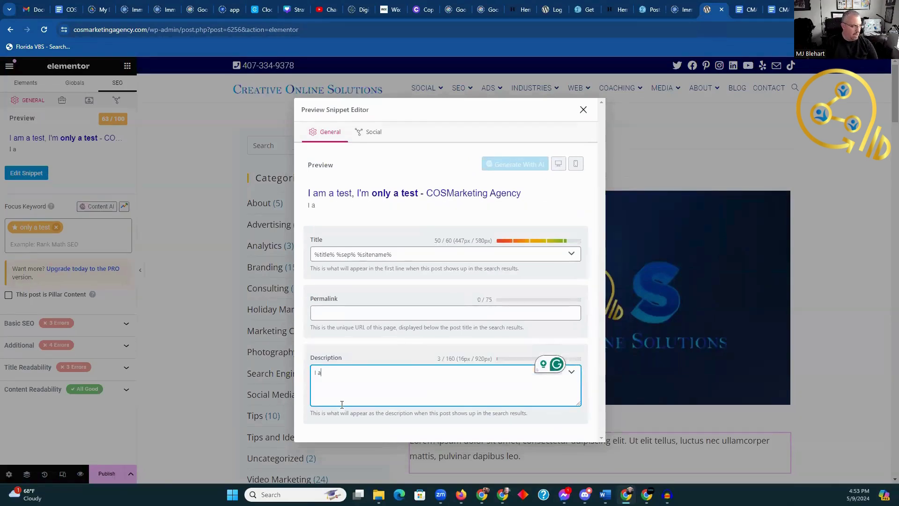
pyautogui.write('m a meta des')
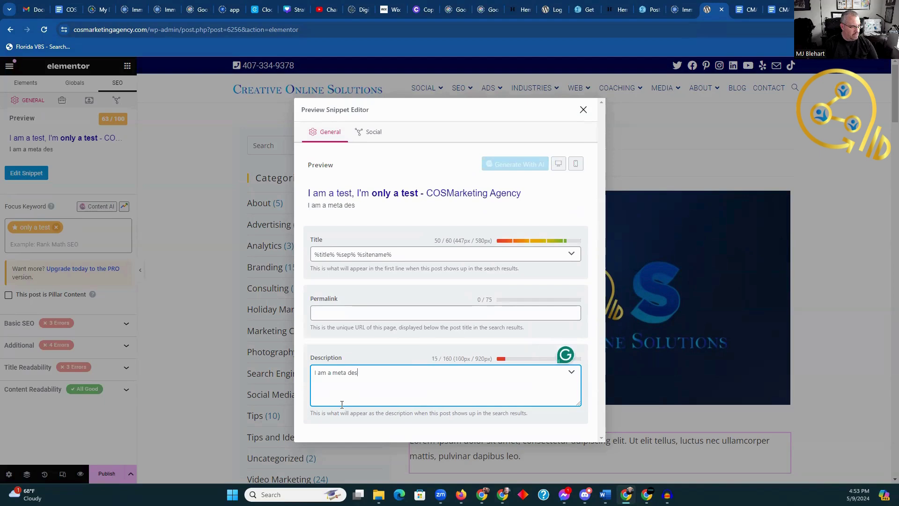
pyautogui.write('cription. ')
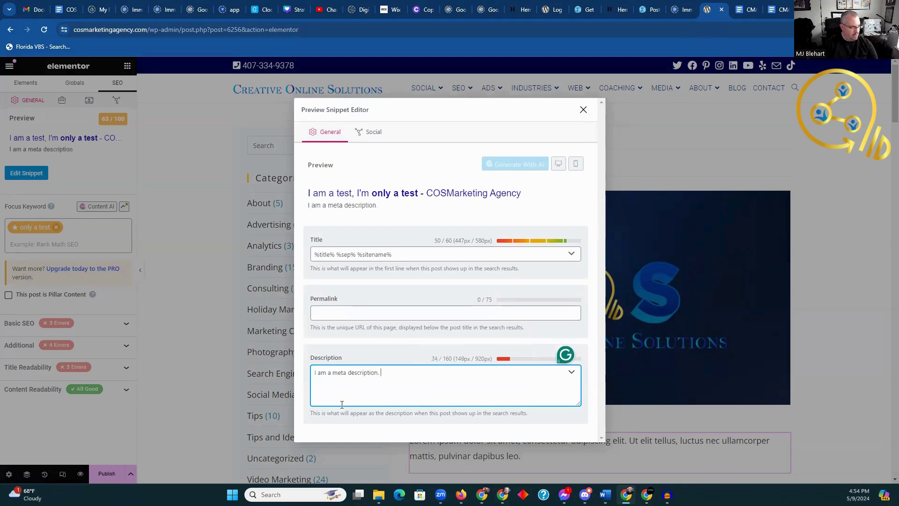
pyautogui.write('This is only a yes')
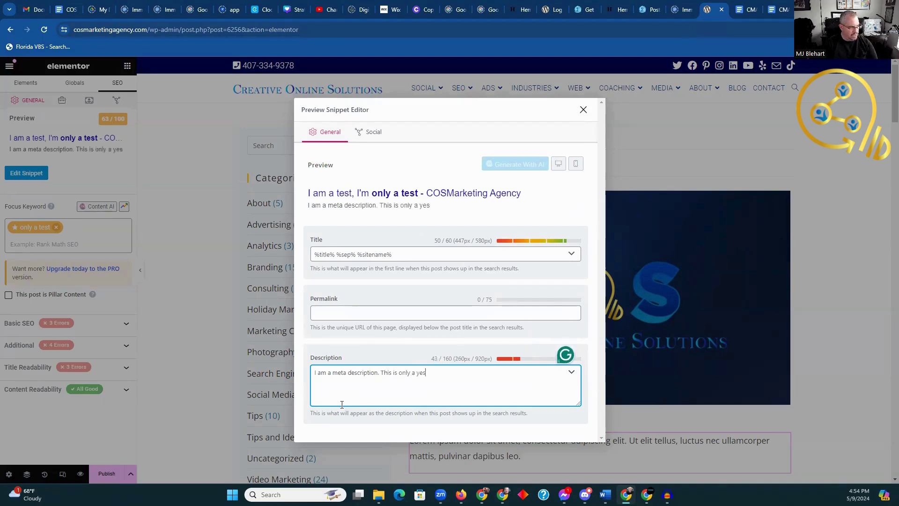
pyautogui.press('BackSpace')
pyautogui.press('BackSpace')
pyautogui.press('BackSpace')
pyautogui.write('test.')
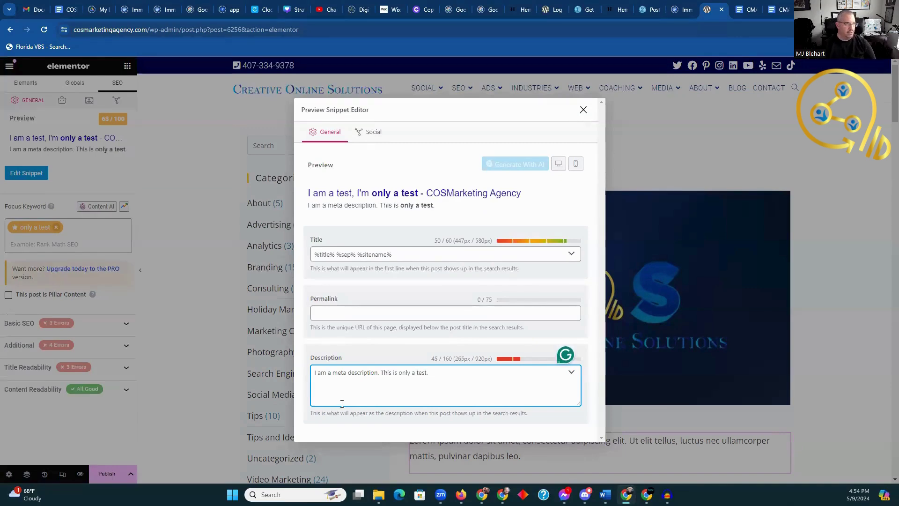
pyautogui.click(585, 111)
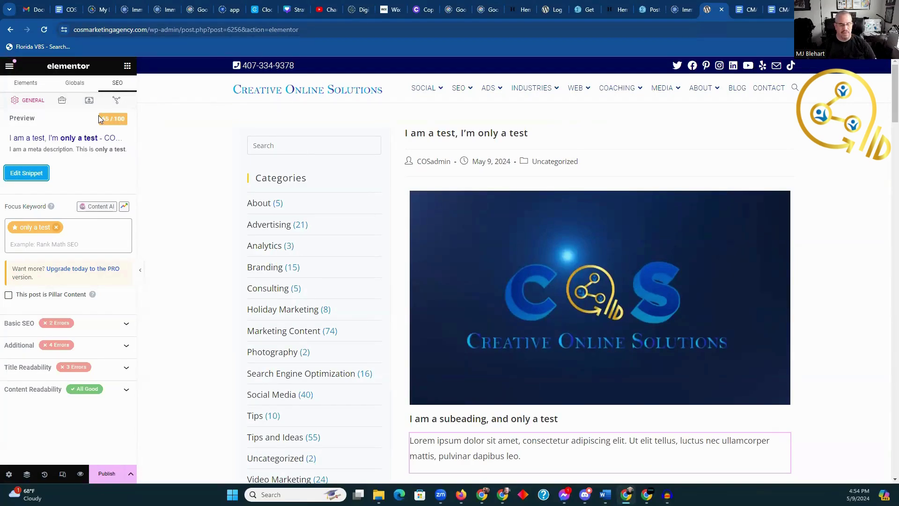
pyautogui.scroll(-1, 541, 262)
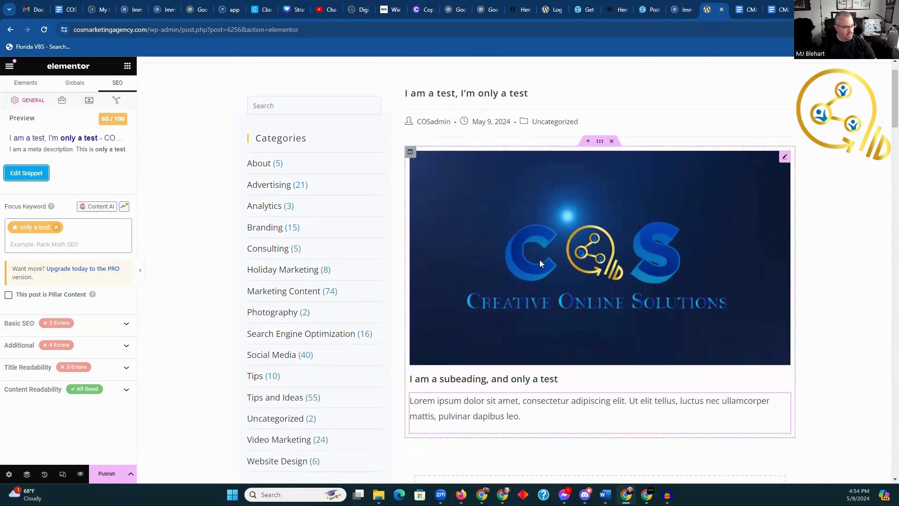
pyautogui.scroll(-1, 538, 258)
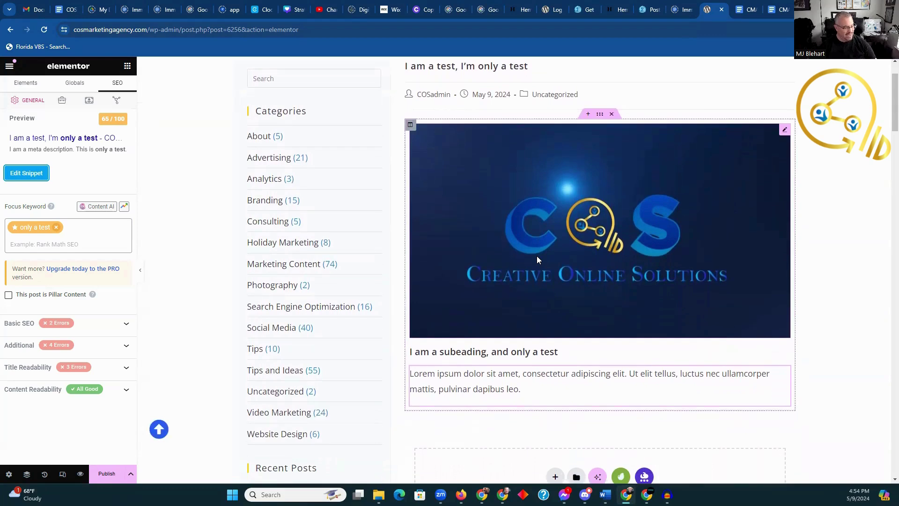
pyautogui.scroll(-1, 524, 270)
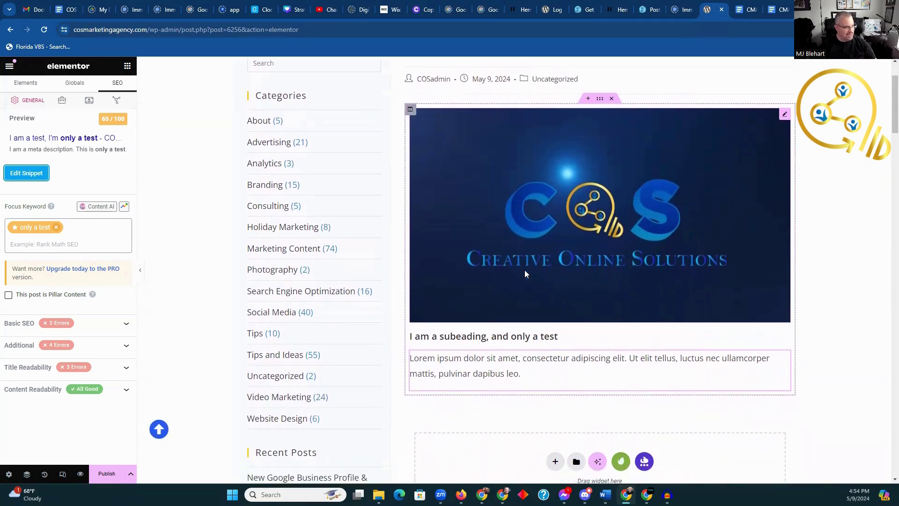
pyautogui.scroll(1, 524, 271)
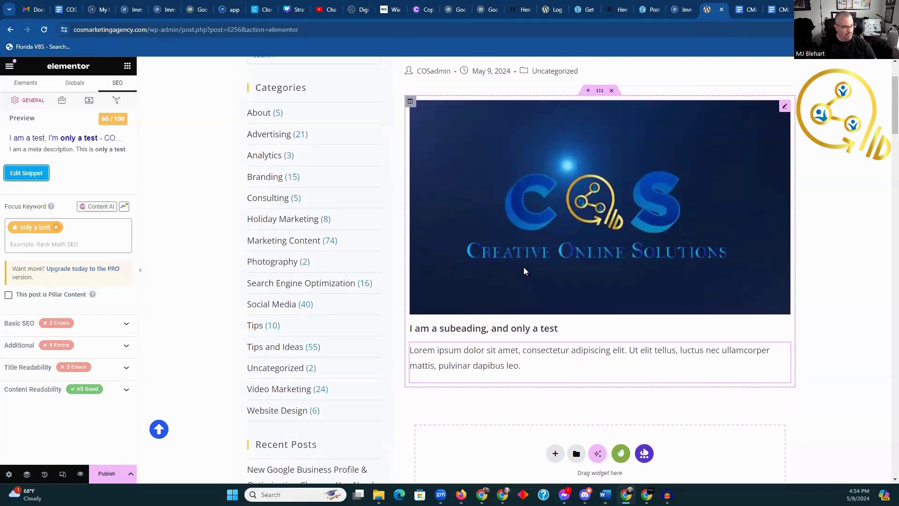
pyautogui.scroll(1, 524, 269)
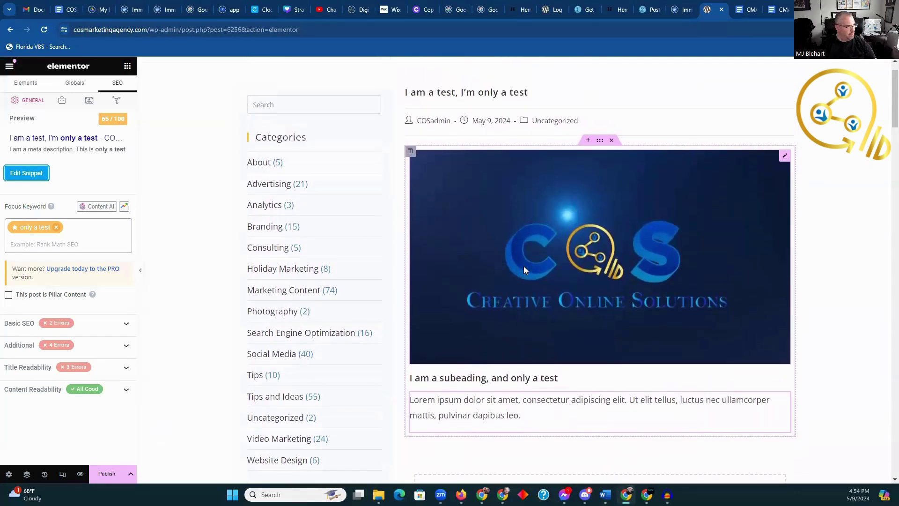
# Step: Save the post as a draft via the Publish menu, then return to the WordPress post screen
pyautogui.click(129, 474)
pyautogui.click(75, 416)
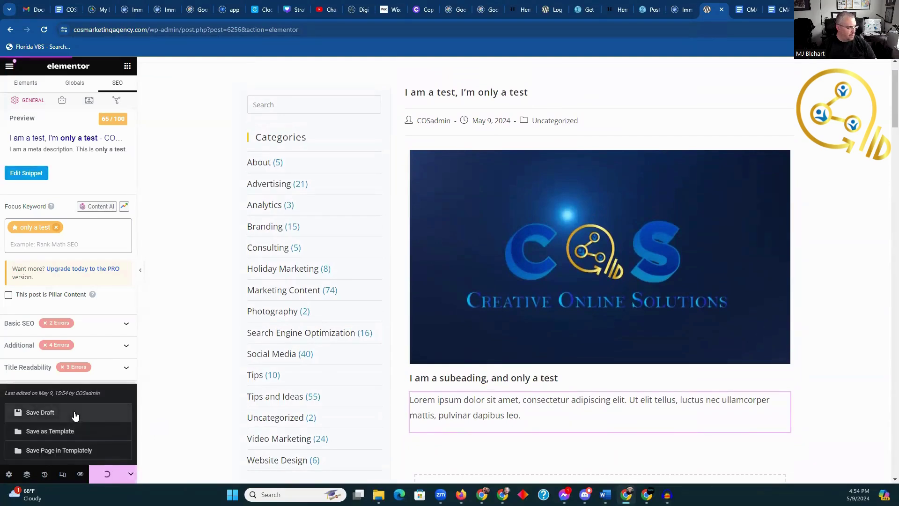
pyautogui.click(184, 291)
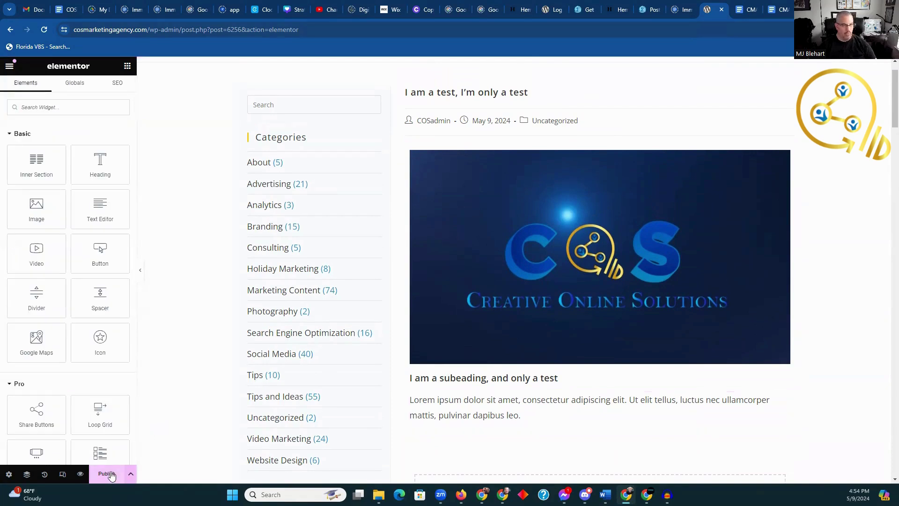
pyautogui.click(11, 31)
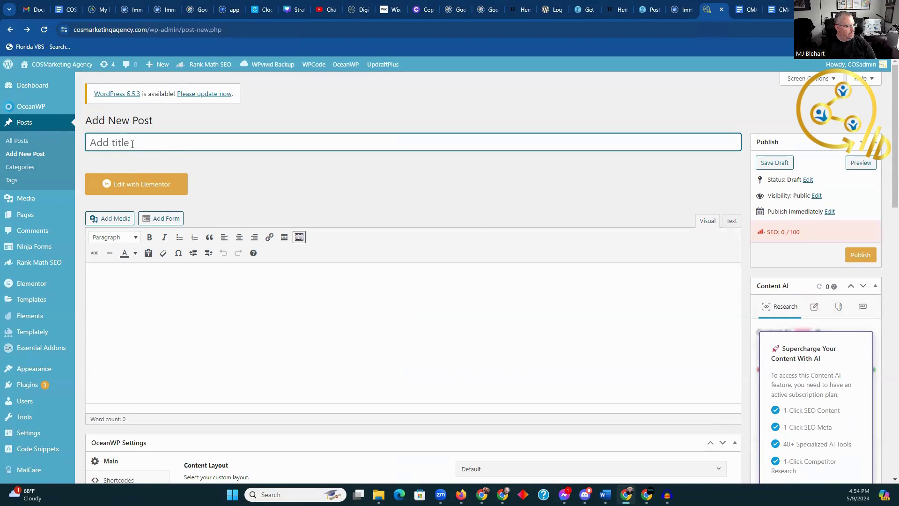
# Step: Open the draft 'I am a test, I'm only a test' from Posts > All Posts
pyautogui.click(22, 142)
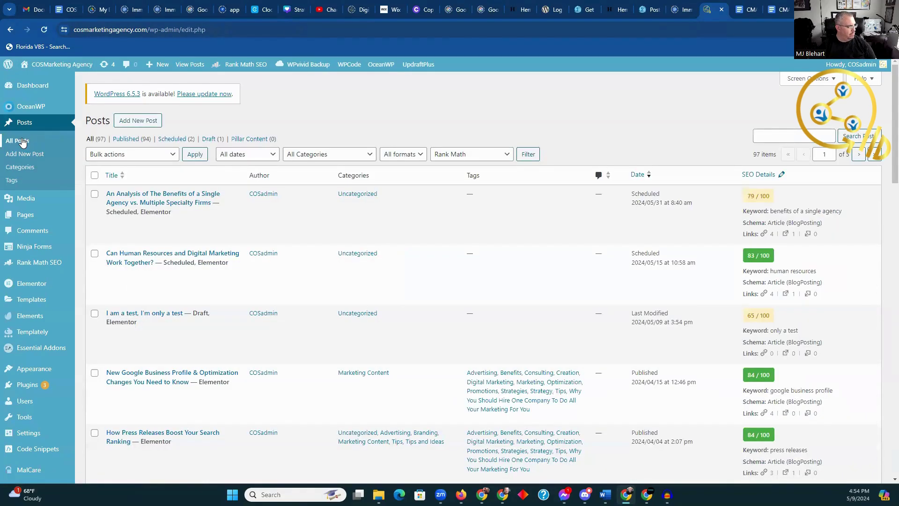
pyautogui.click(154, 318)
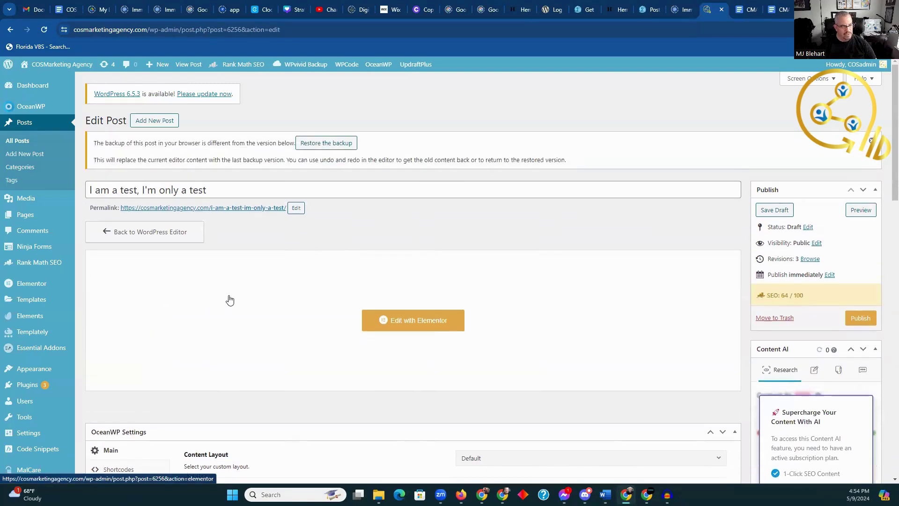
# Step: Set the publish date to 06-Jun 01, 2024 at hour 07 (07:54) and confirm it
pyautogui.click(828, 277)
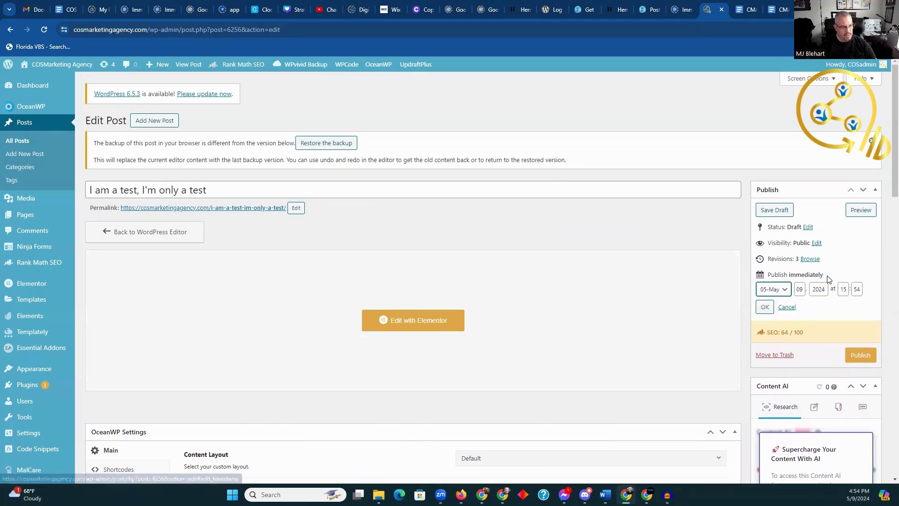
pyautogui.click(784, 293)
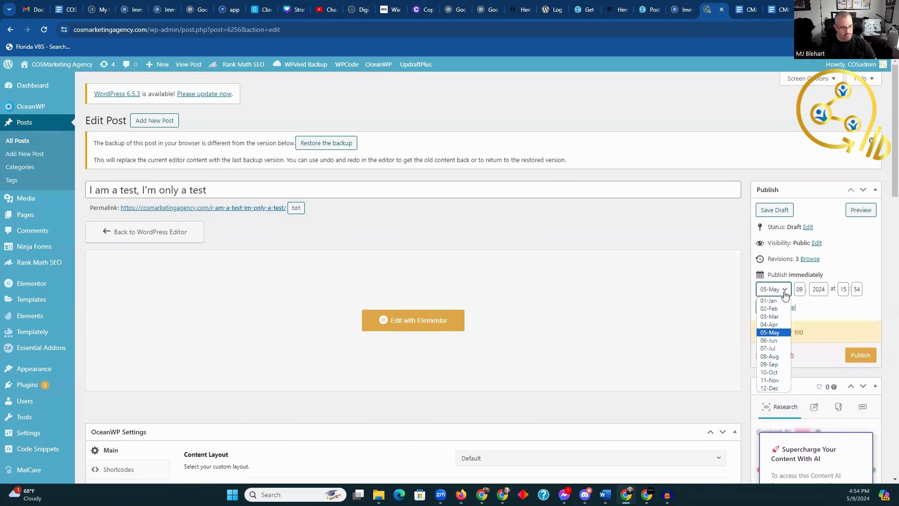
pyautogui.click(768, 340)
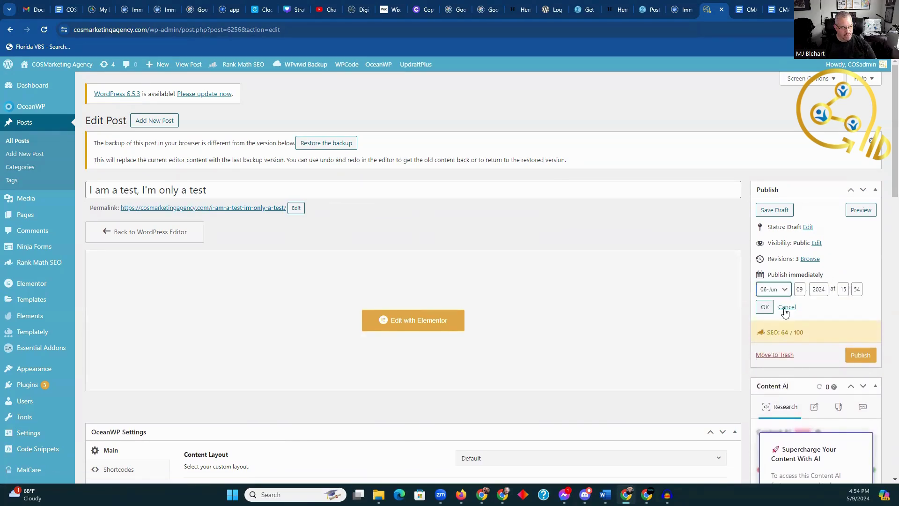
pyautogui.click(798, 290)
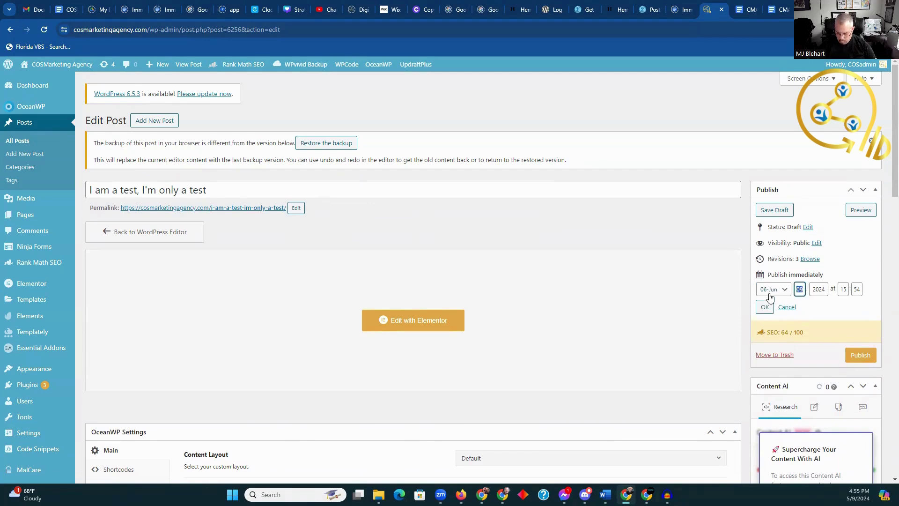
pyautogui.click(843, 289)
pyautogui.moveTo(843, 289); pyautogui.dragTo(852, 289)
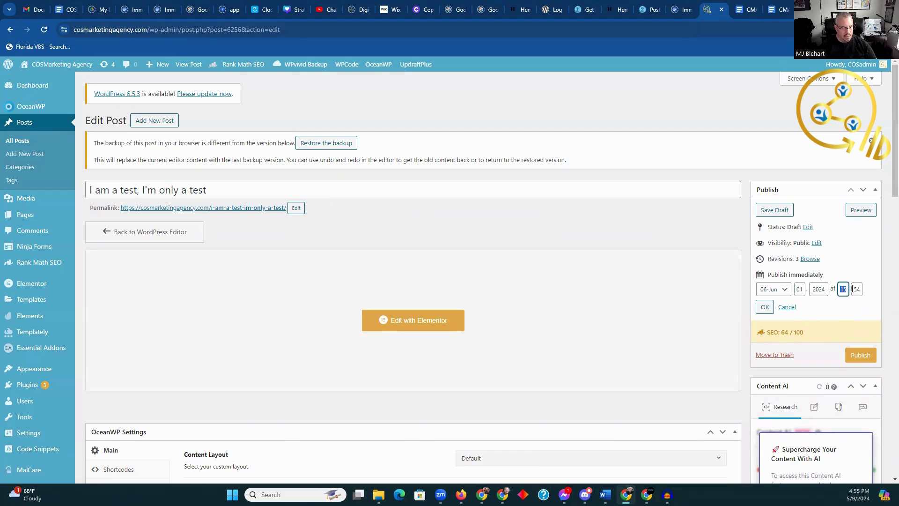
pyautogui.doubleClick(829, 242)
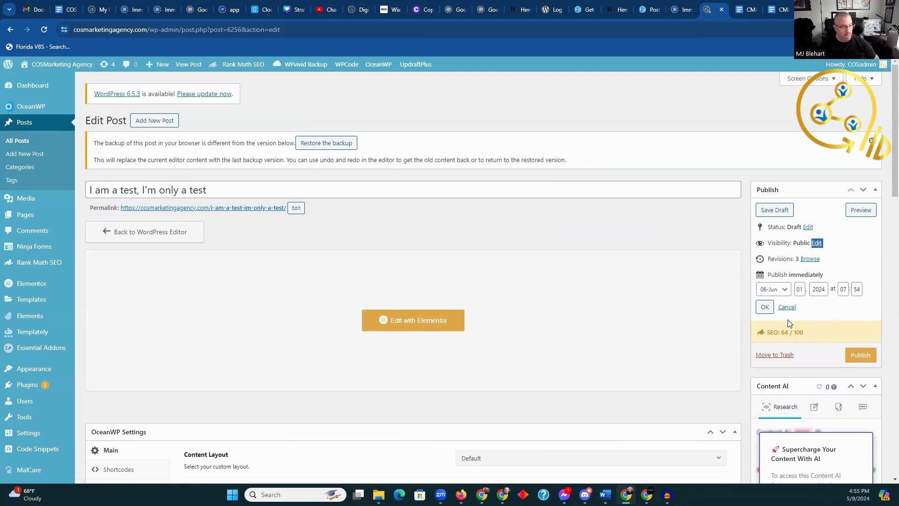
pyautogui.click(765, 307)
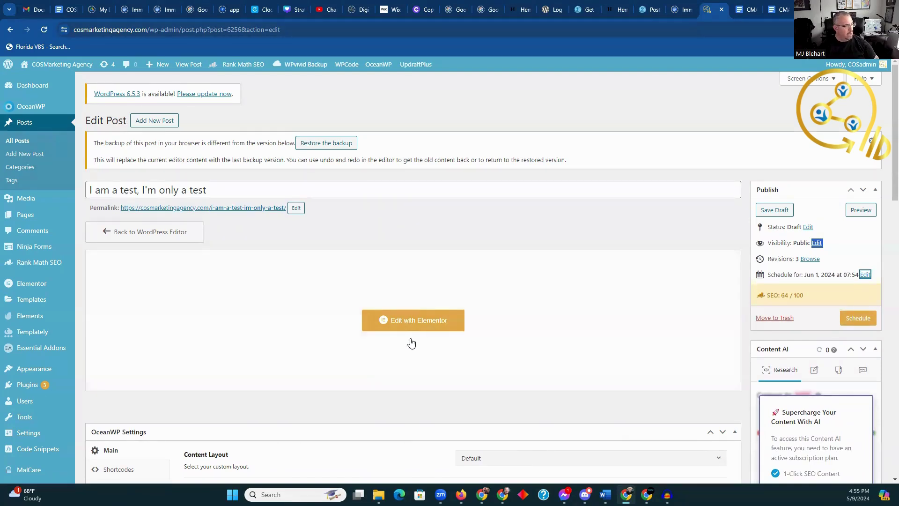
pyautogui.scroll(-1, 407, 336)
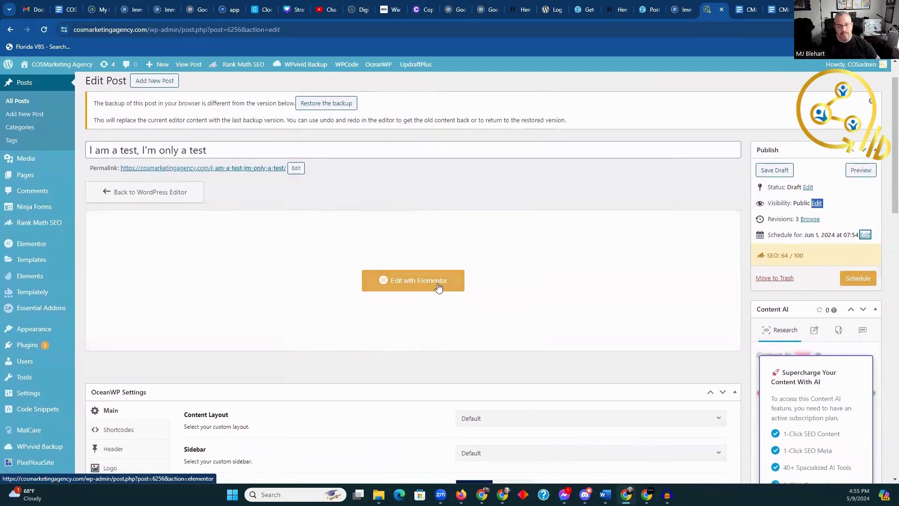
pyautogui.scroll(1, 453, 247)
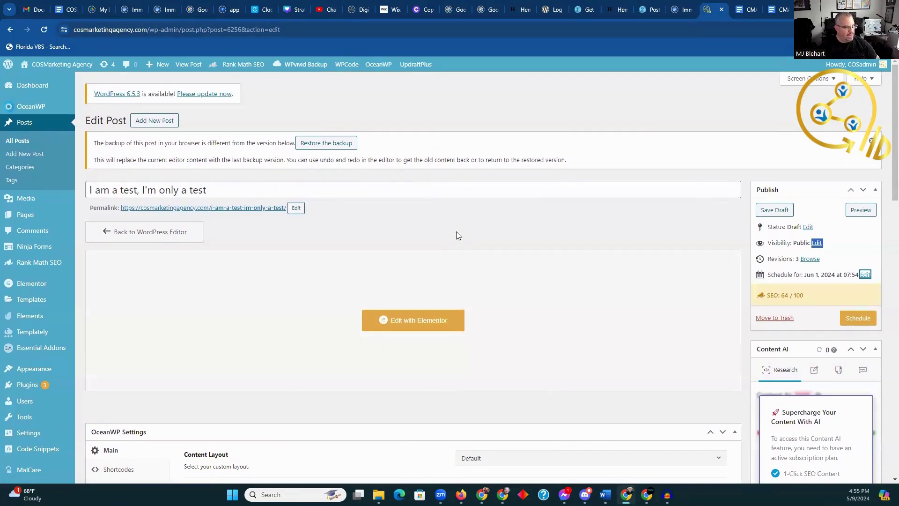
# Step: Open the scheduled Single Agency vs. Multiple Specialty Firms post and scroll through its Rank Math box
pyautogui.click(21, 144)
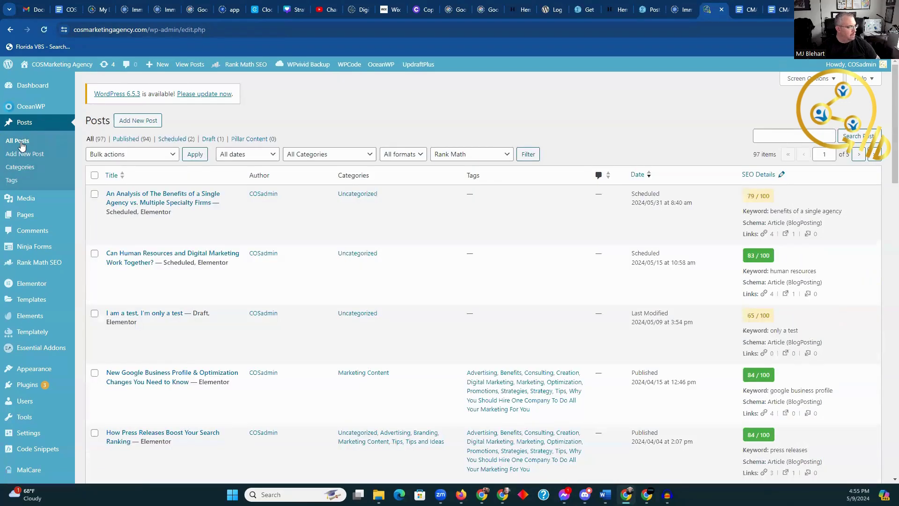
pyautogui.click(121, 201)
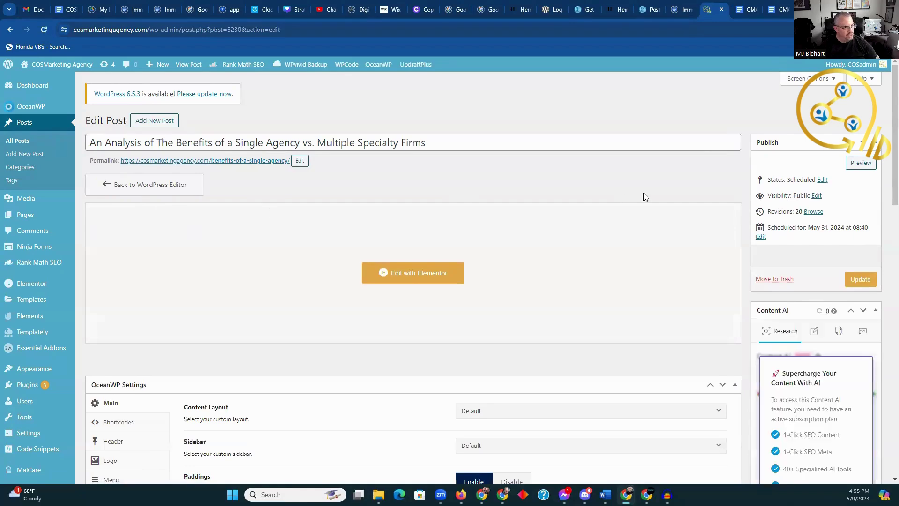
pyautogui.scroll(-8, 832, 238)
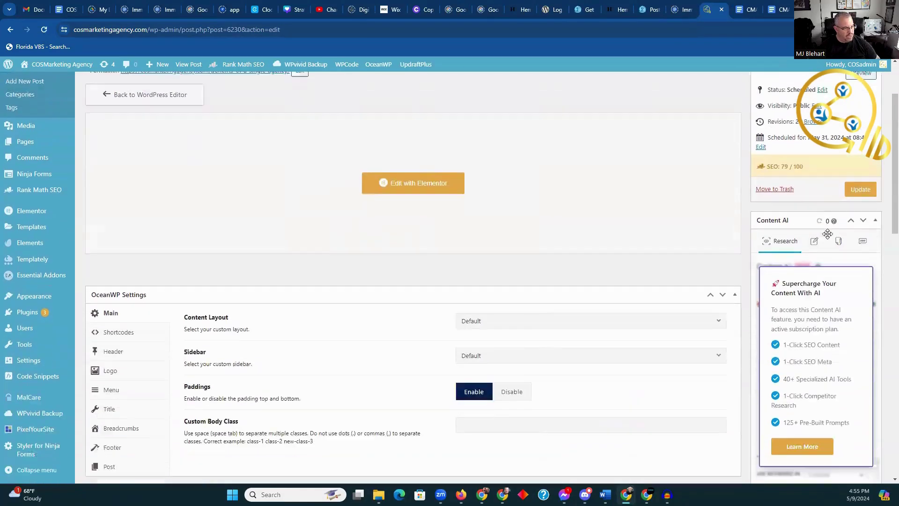
pyautogui.scroll(-5, 826, 234)
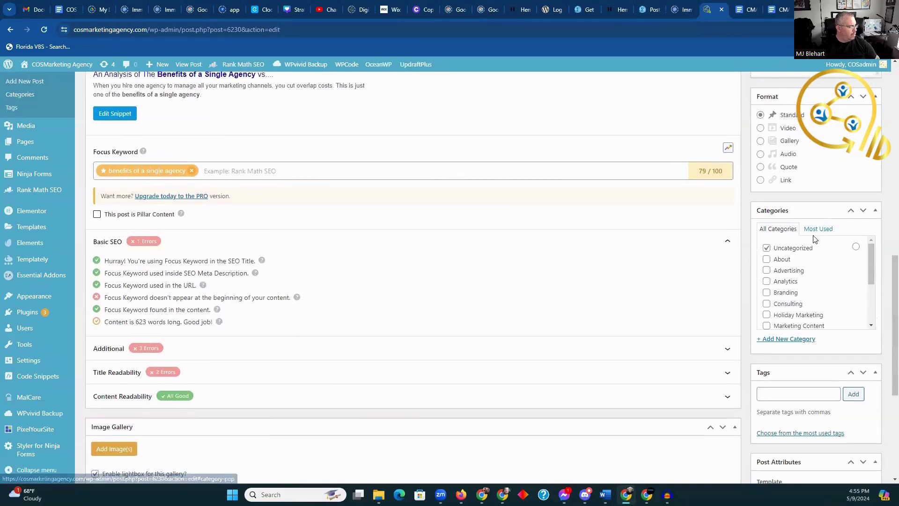
pyautogui.scroll(-1, 393, 252)
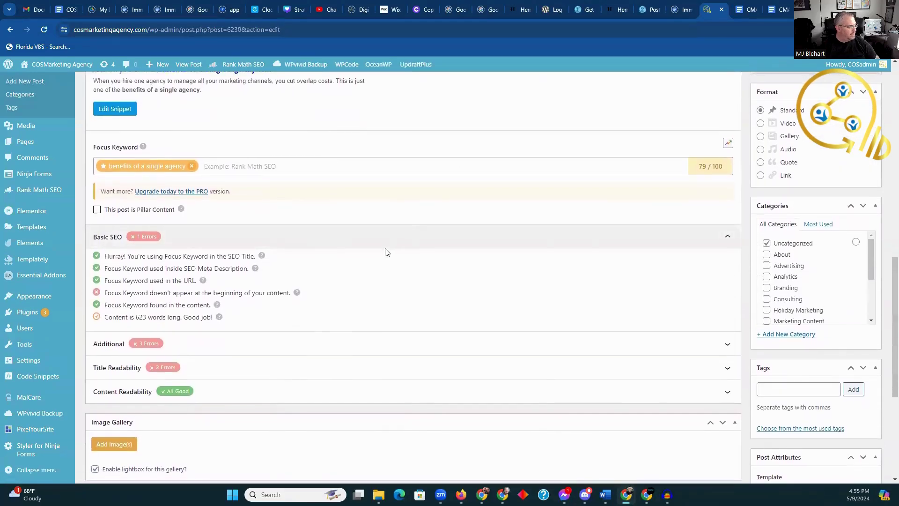
pyautogui.scroll(15, 213, 294)
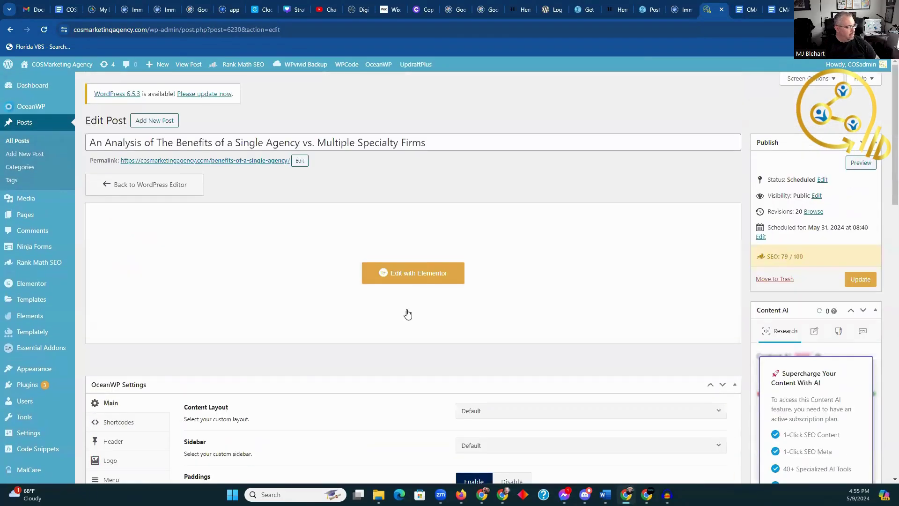
# Step: Open the single-agency post in Elementor, scroll through its images and text, then go back
pyautogui.click(413, 275)
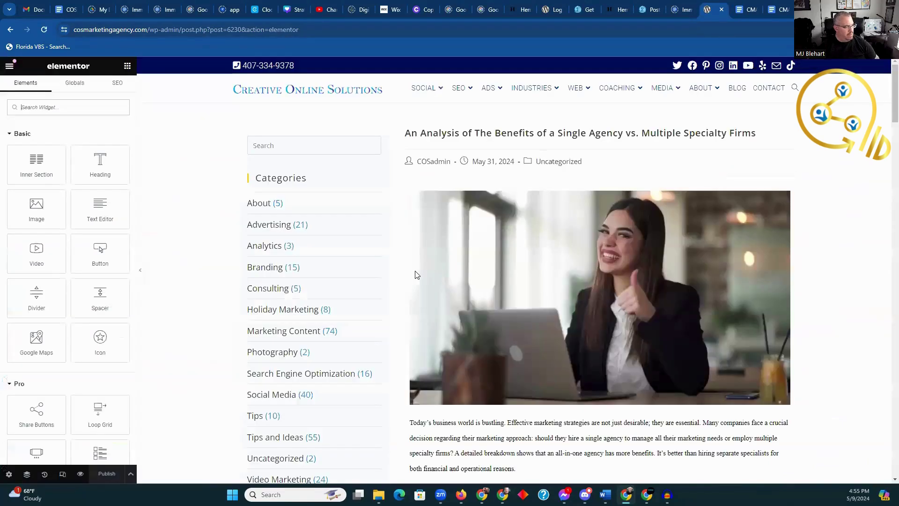
pyautogui.scroll(-3, 414, 275)
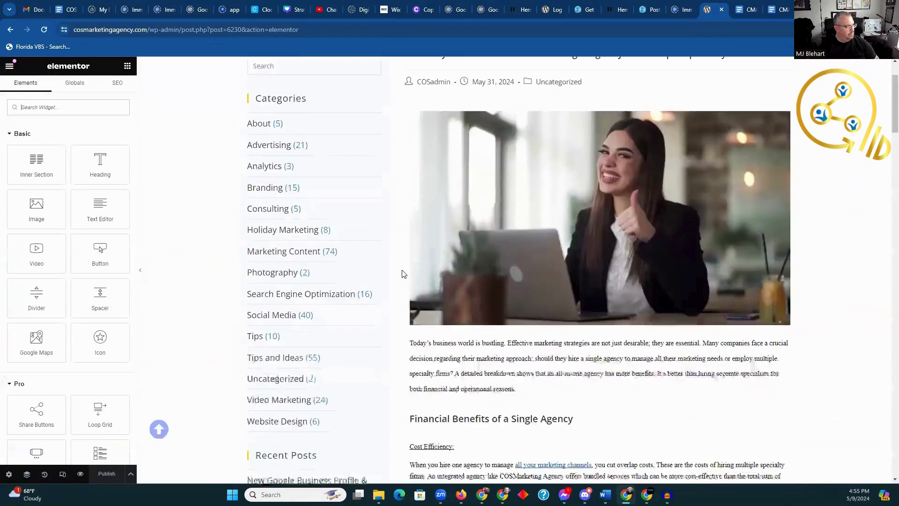
pyautogui.scroll(-11, 402, 273)
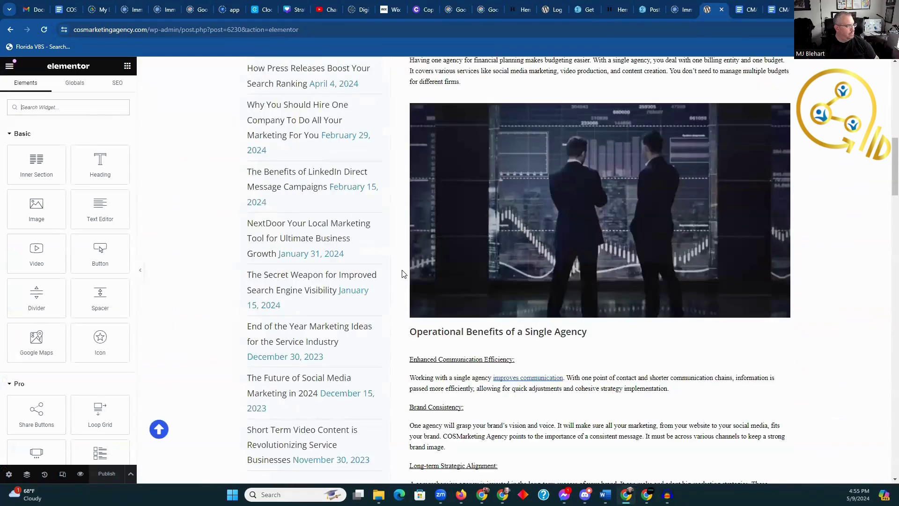
pyautogui.scroll(-5, 402, 274)
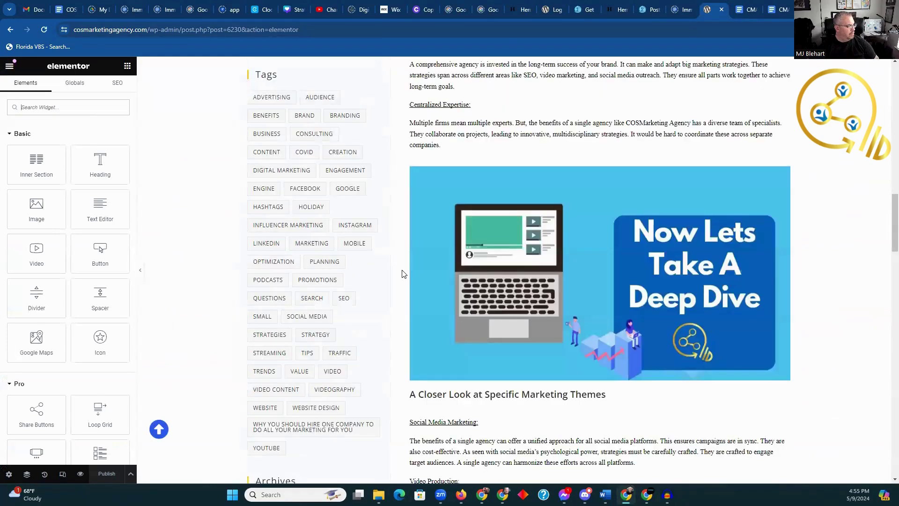
pyautogui.scroll(15, 402, 274)
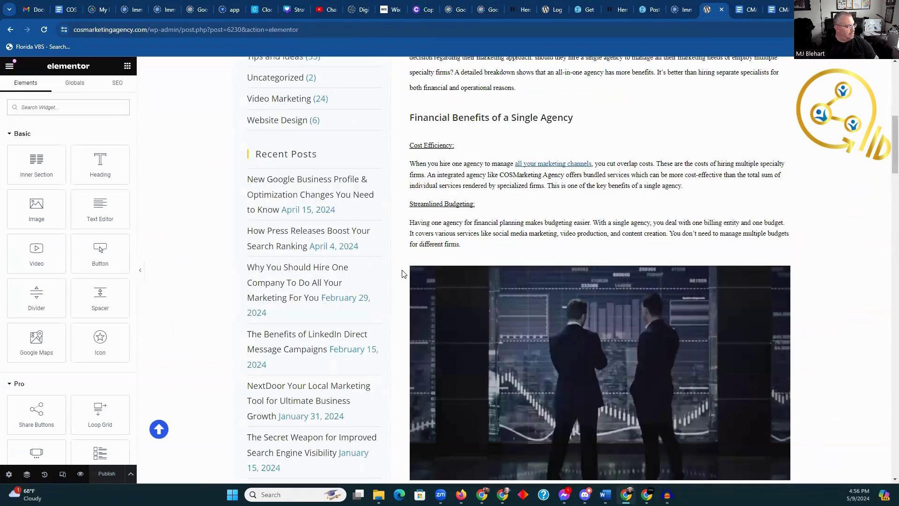
pyautogui.scroll(8, 402, 274)
pyautogui.click(8, 29)
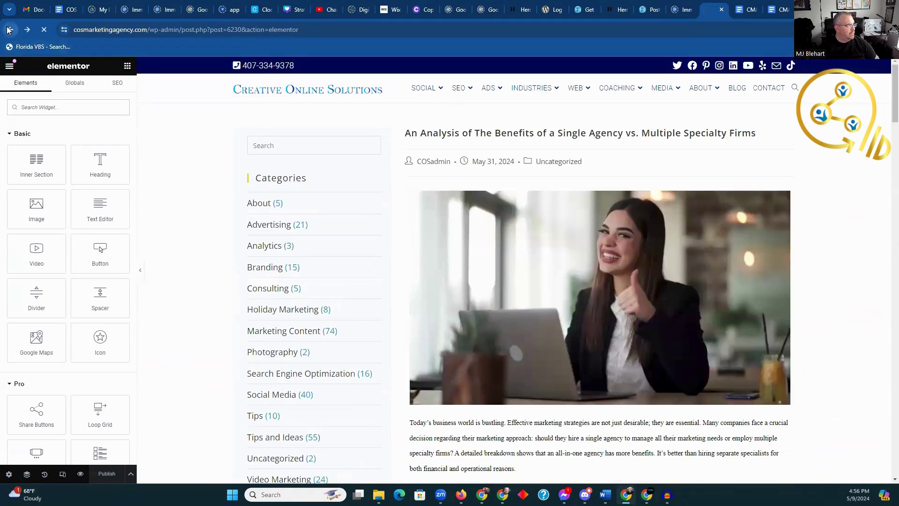